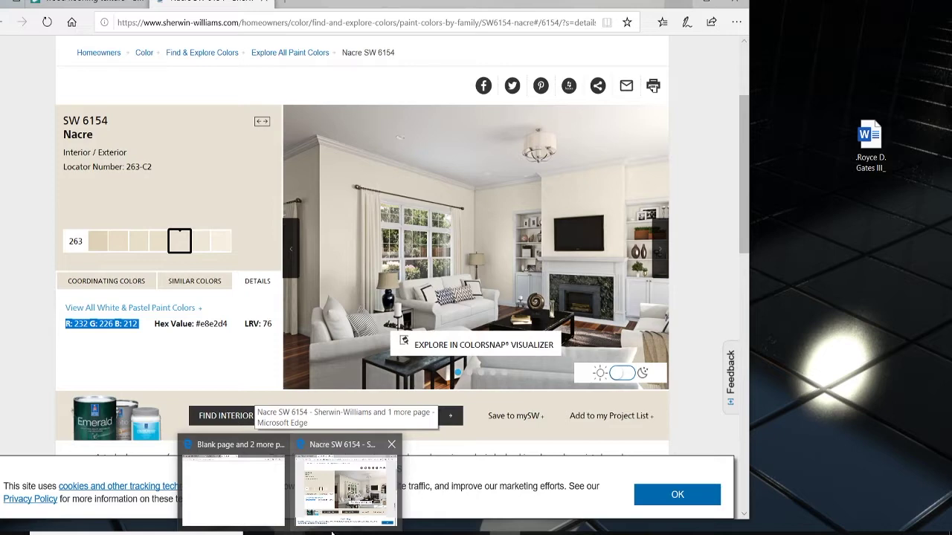
Finish SW6154's colour as RGB 232 226 212 by entering Green 226 and Blue 212
{"action": "type", "text": "22"}
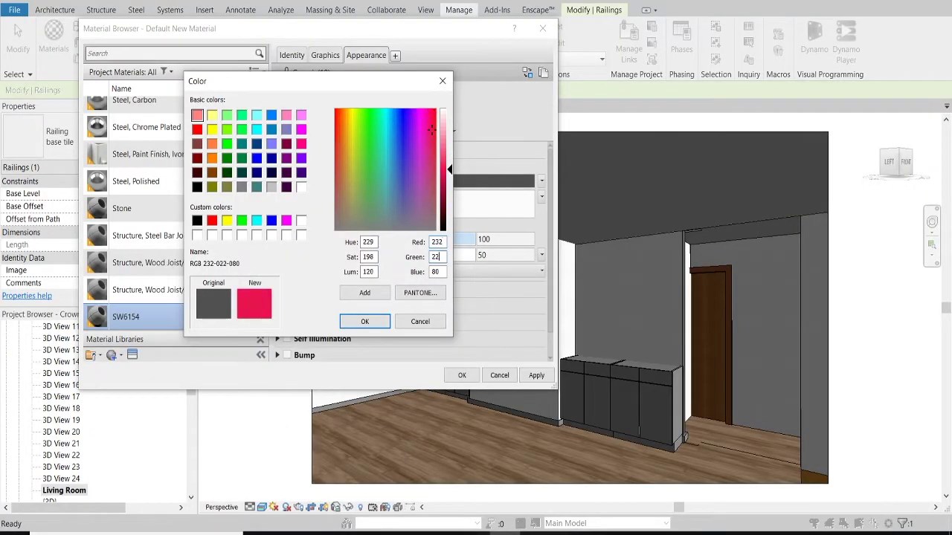
{"action": "type", "text": "6"}
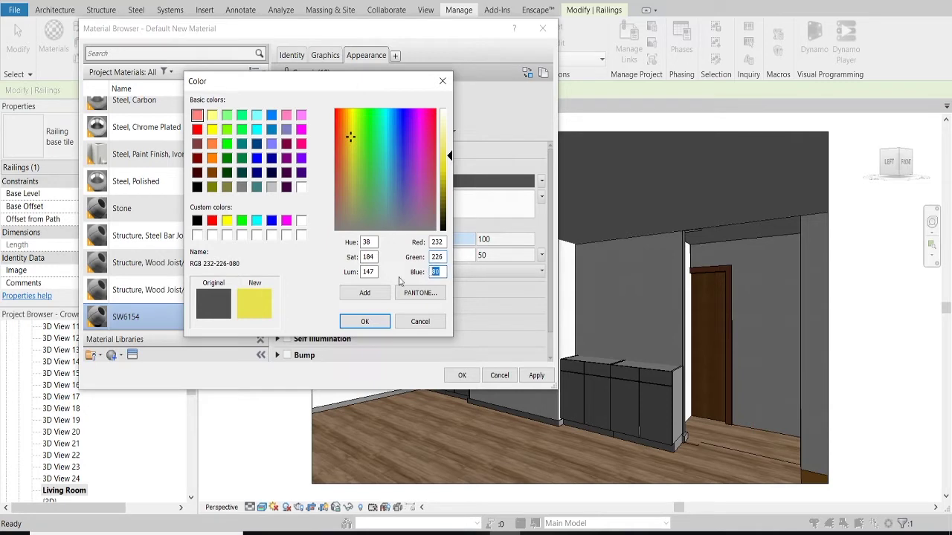
{"action": "type", "text": "212"}
{"action": "left_click", "coordinate": [364, 322]}
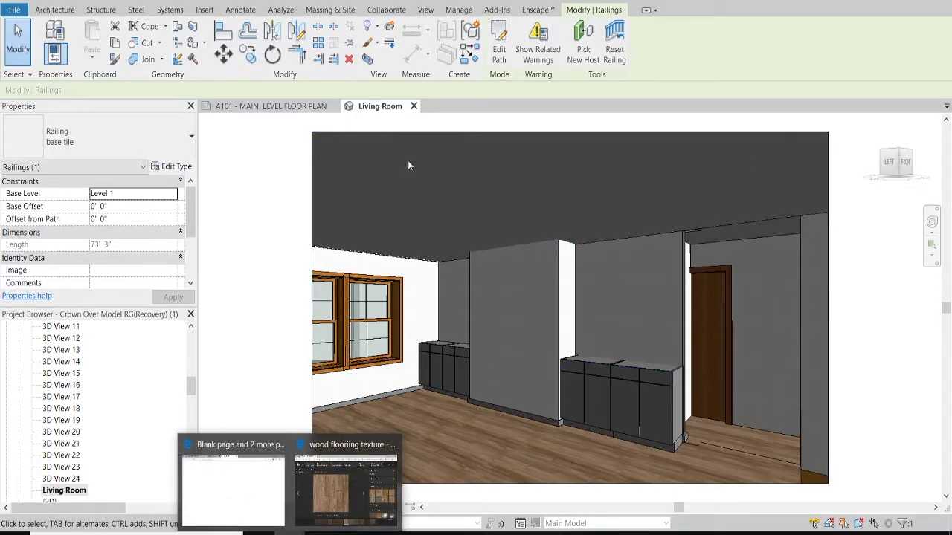
{"action": "mouse_move", "coordinate": [346, 487]}
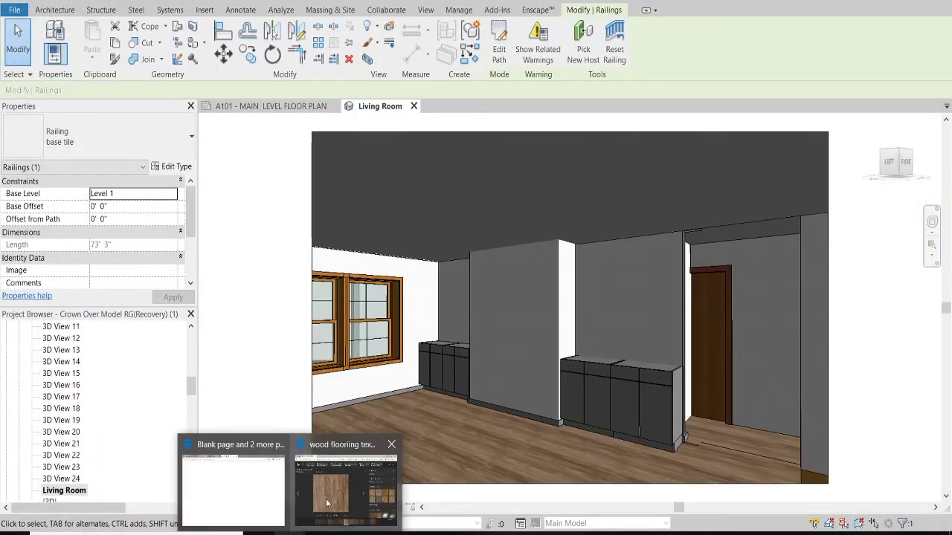
{"action": "left_click", "coordinate": [330, 514]}
Show the Nacre SW 6154 details page and select its R 232 G 226 B 212 values
{"action": "key", "text": "ctrl+Tab"}
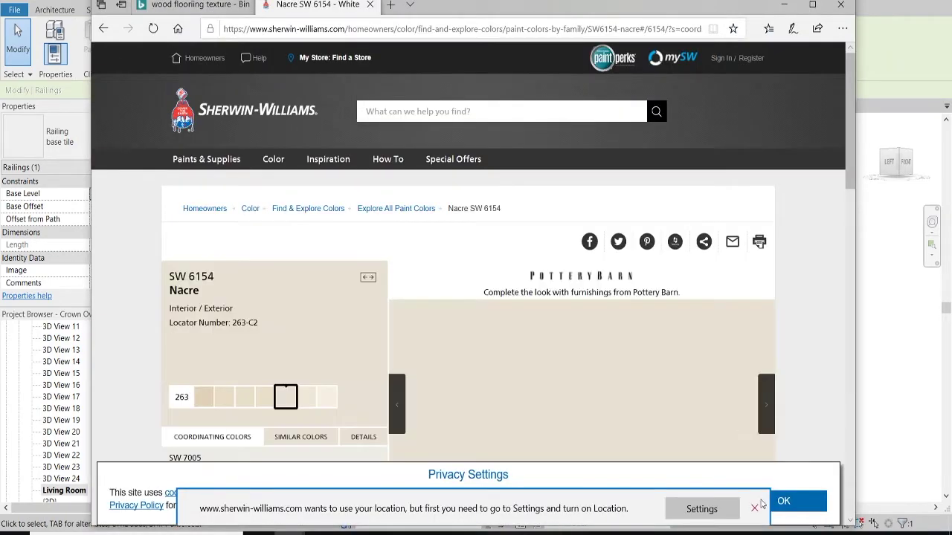
{"action": "left_click", "coordinate": [754, 508]}
{"action": "left_click_drag", "start_coordinate": [716, 14], "coordinate": [504, 0]}
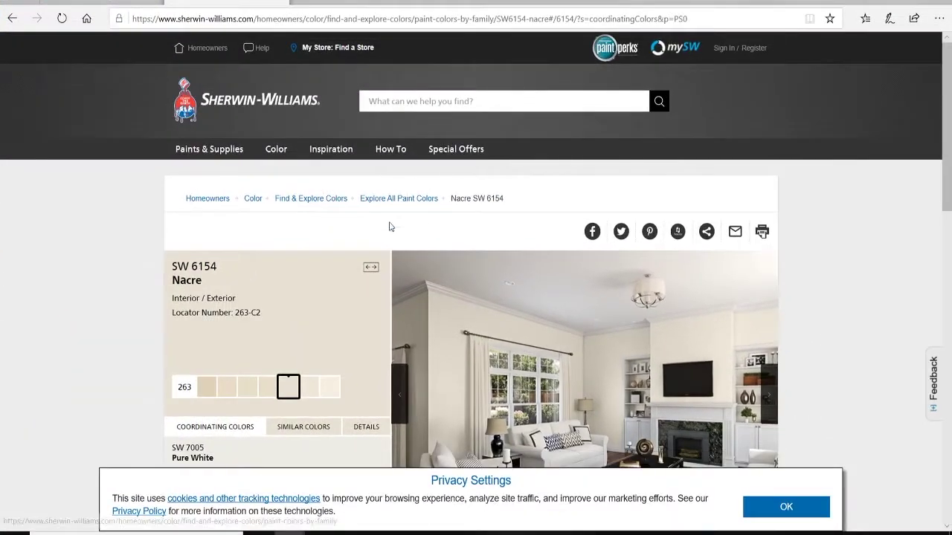
{"action": "scroll", "coordinate": [328, 258], "scroll_direction": "down", "scroll_amount": 2}
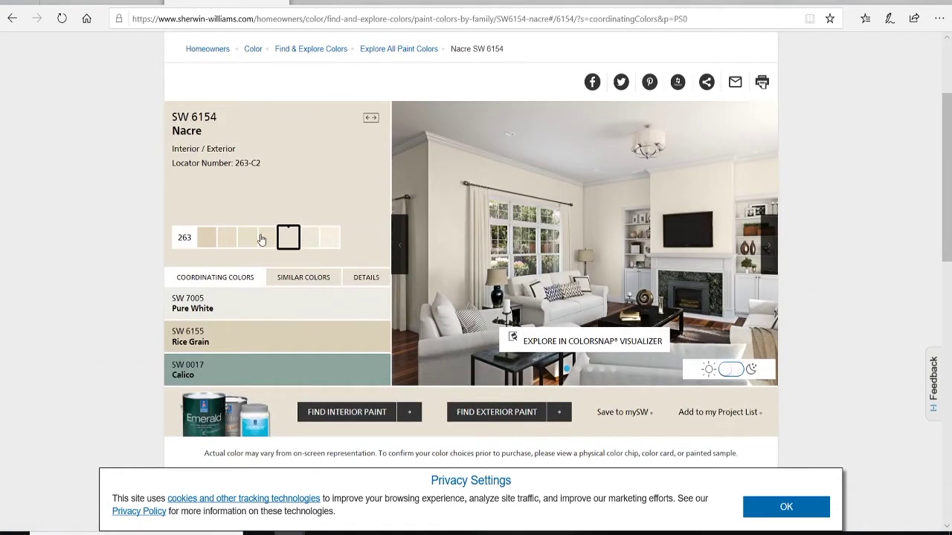
{"action": "left_click", "coordinate": [369, 278]}
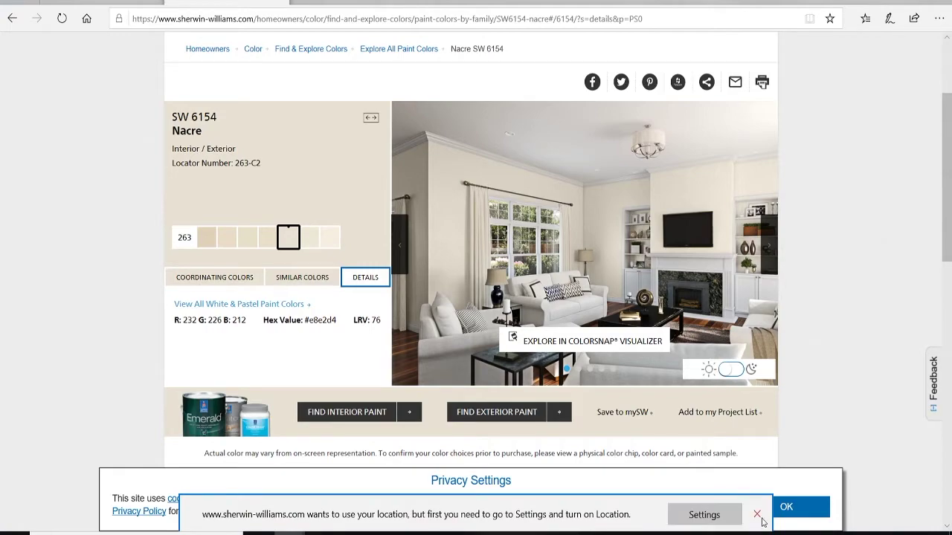
{"action": "left_click", "coordinate": [757, 514]}
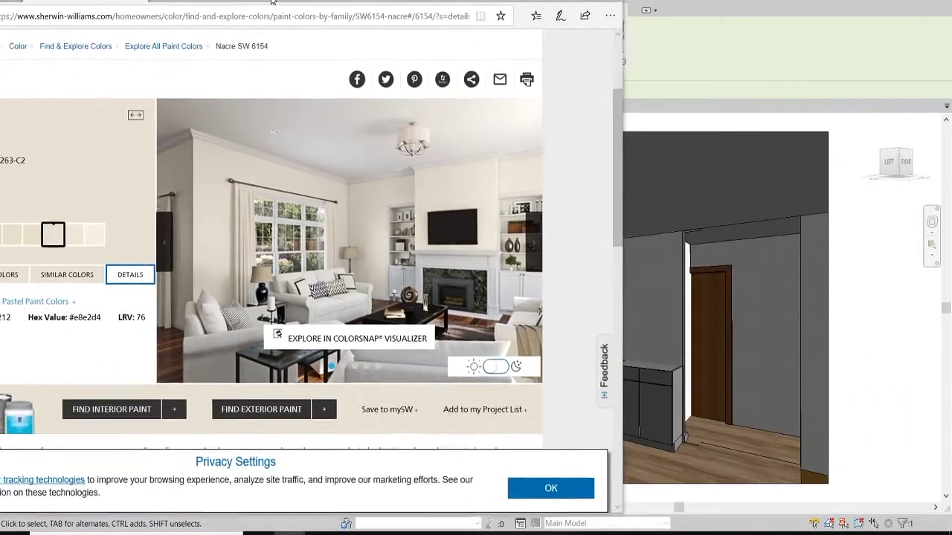
{"action": "left_click_drag", "start_coordinate": [387, 6], "coordinate": [398, 6]}
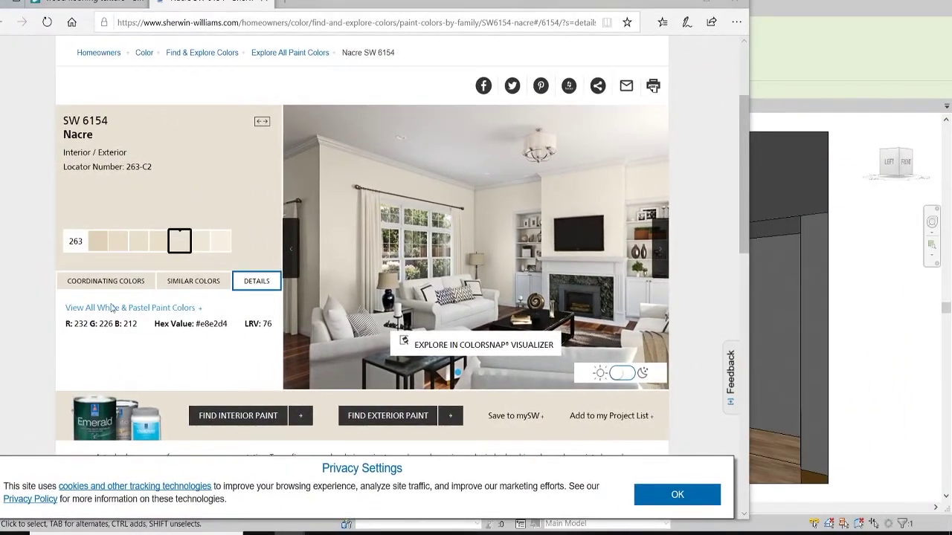
{"action": "left_click_drag", "start_coordinate": [64, 326], "coordinate": [143, 325]}
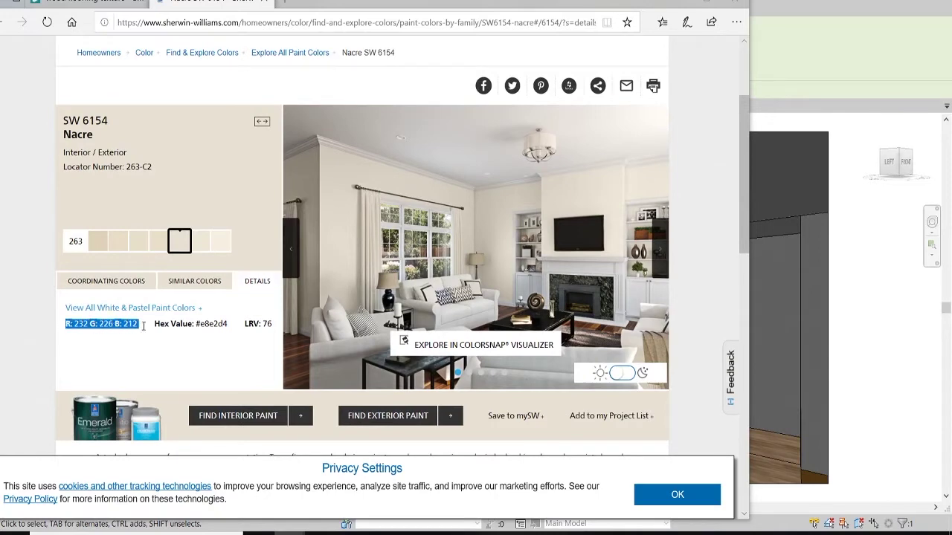
{"action": "left_click", "coordinate": [679, 4]}
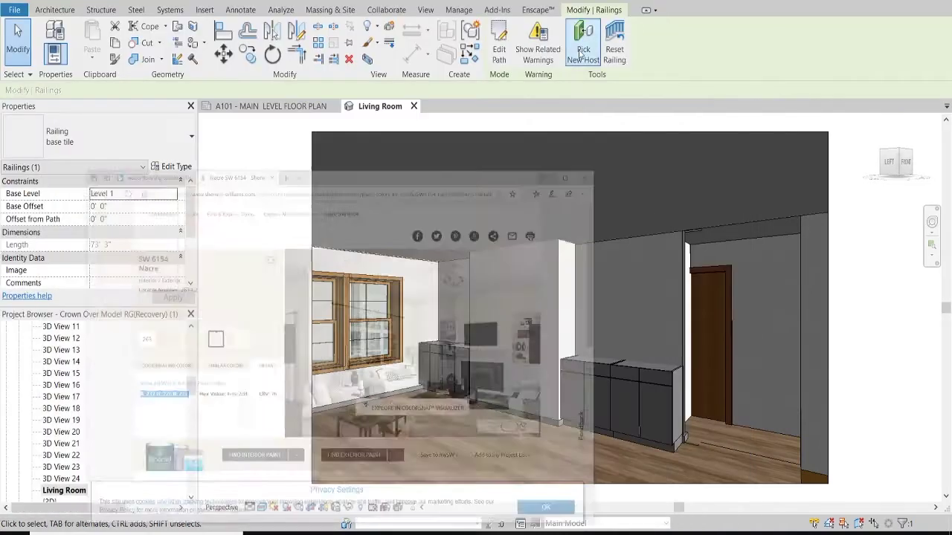
Open the Material Browser from Manage > Materials, dismissing the save reminder
{"action": "left_click", "coordinate": [459, 10]}
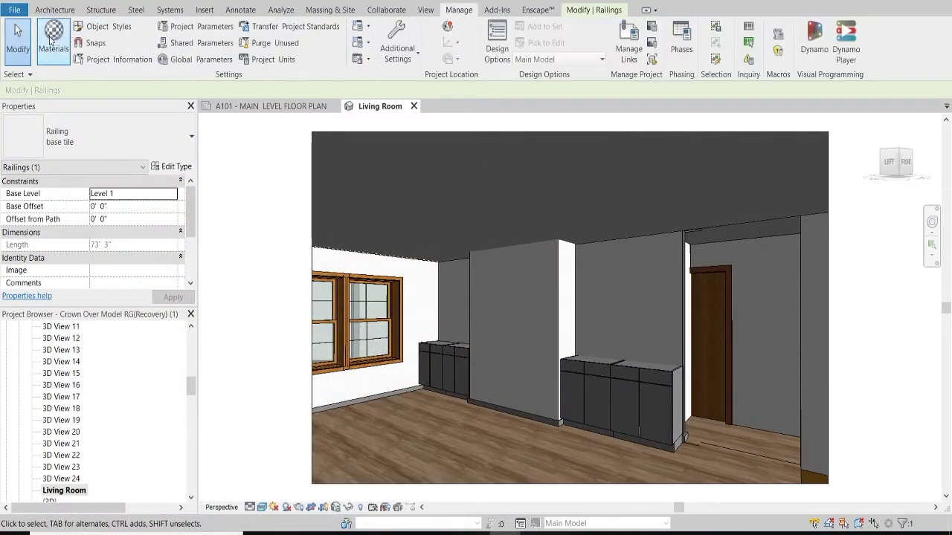
{"action": "left_click", "coordinate": [50, 41]}
{"action": "left_click", "coordinate": [557, 314]}
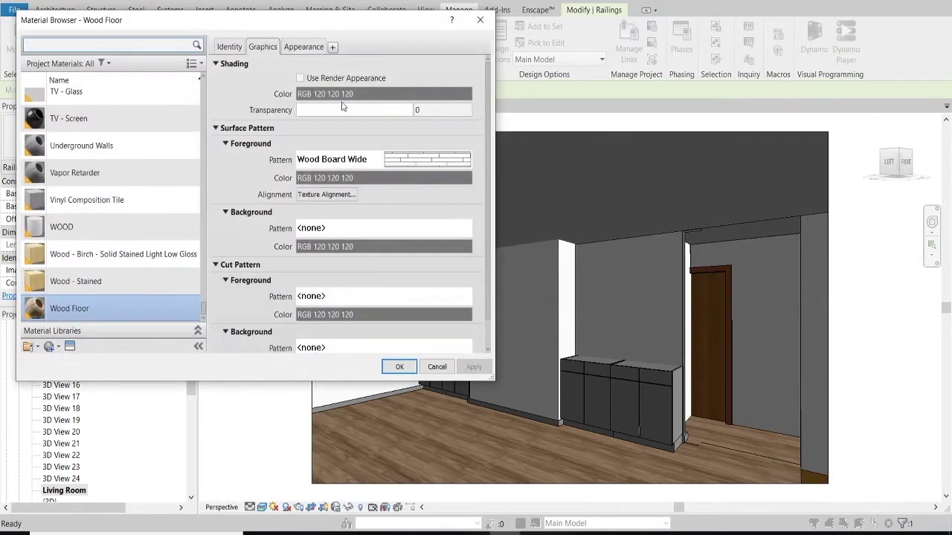
{"action": "mouse_move", "coordinate": [334, 28]}
{"action": "left_mouse_down"}
{"action": "mouse_move", "coordinate": [158, 42]}
{"action": "mouse_move", "coordinate": [308, 42]}
{"action": "left_mouse_up"}
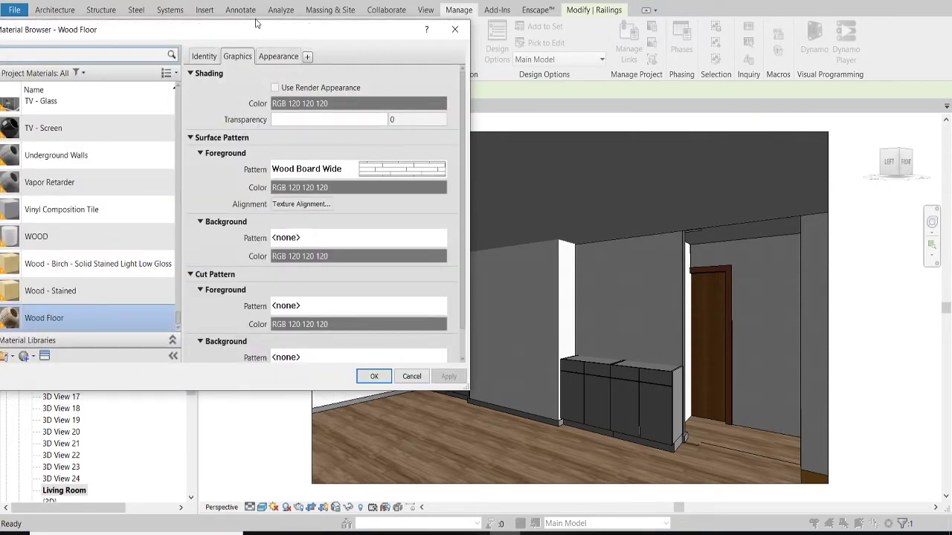
{"action": "left_click_drag", "start_coordinate": [252, 32], "coordinate": [340, 31]}
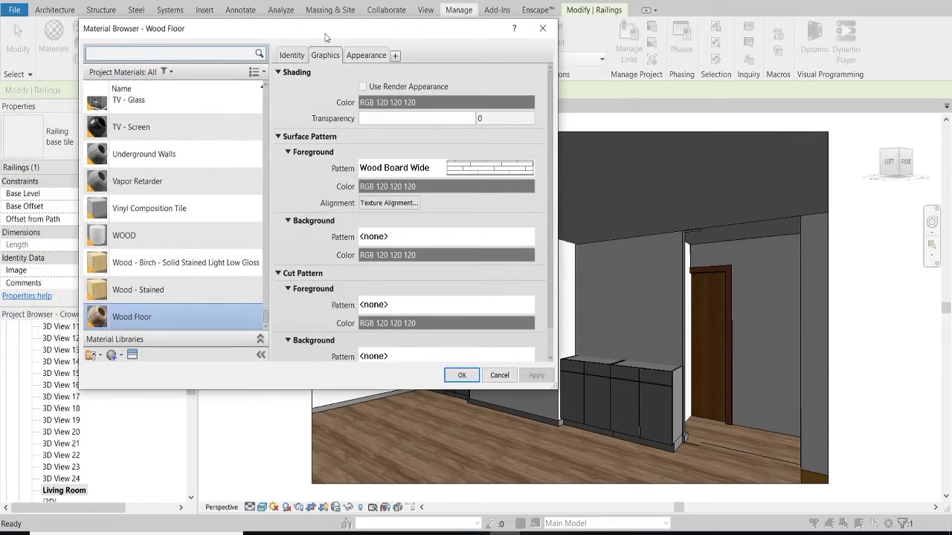
Create a new material named SW6154 and open its appearance colour picker
{"action": "left_click", "coordinate": [111, 356]}
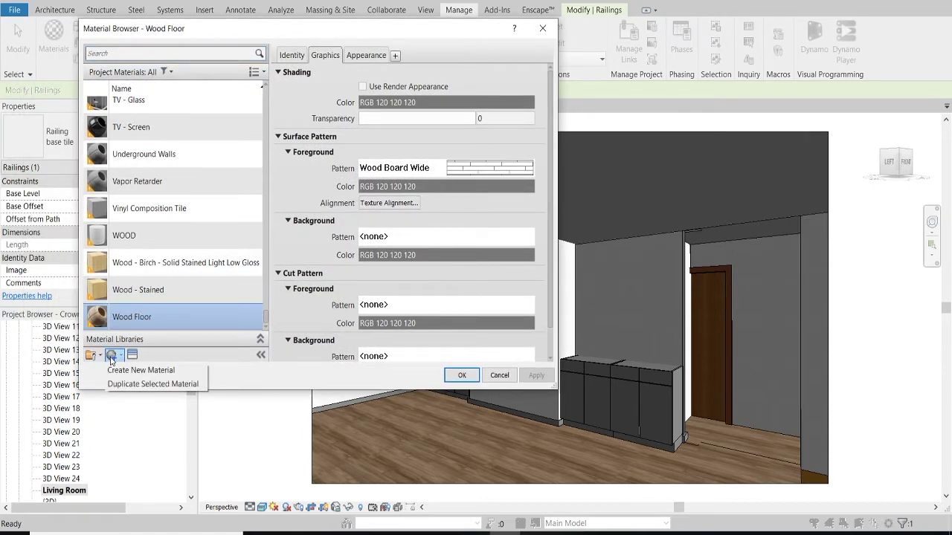
{"action": "left_click", "coordinate": [132, 369]}
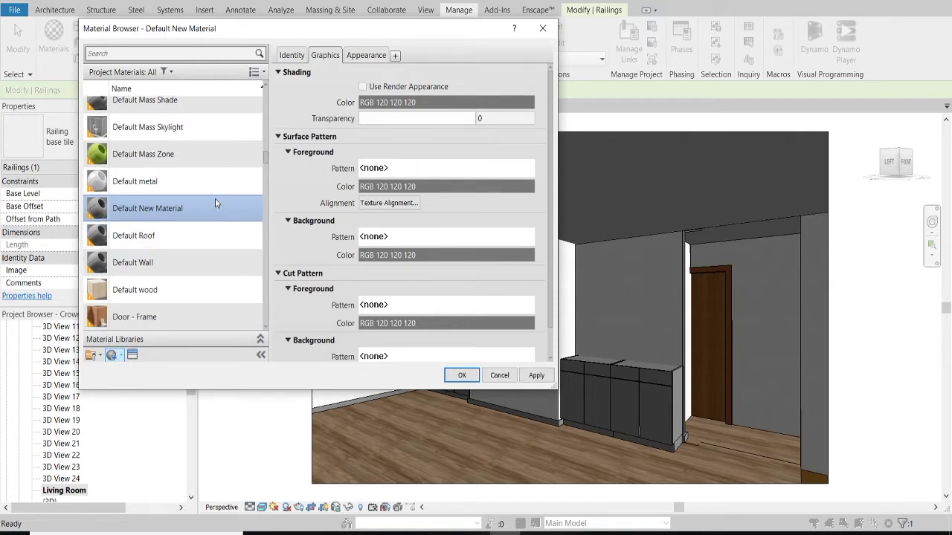
{"action": "right_click", "coordinate": [216, 208]}
{"action": "left_click", "coordinate": [233, 243]}
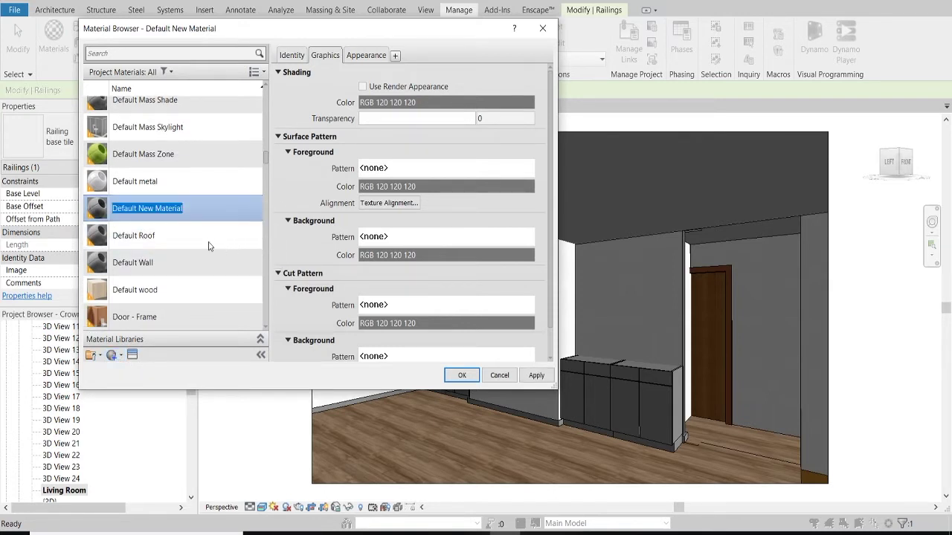
{"action": "type", "text": "SW6154"}
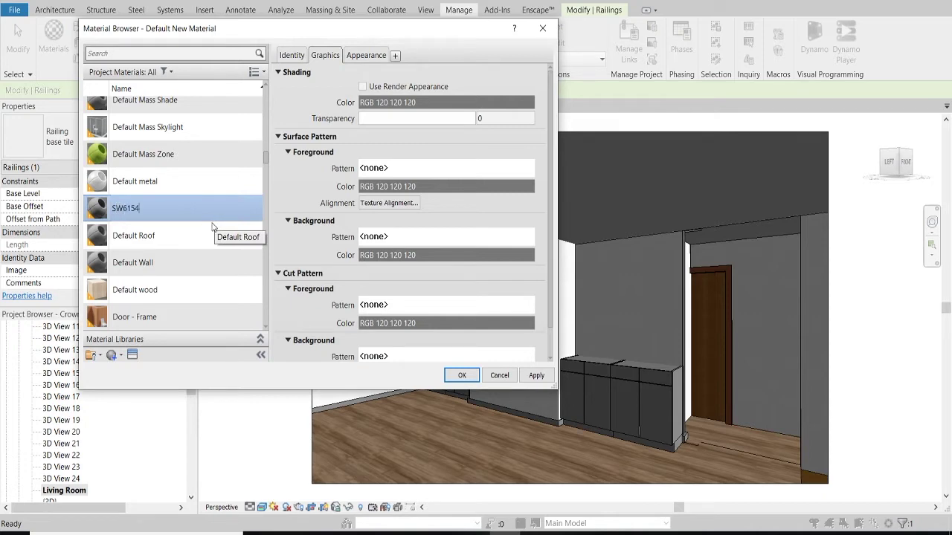
{"action": "left_click", "coordinate": [375, 55]}
{"action": "left_click", "coordinate": [435, 181]}
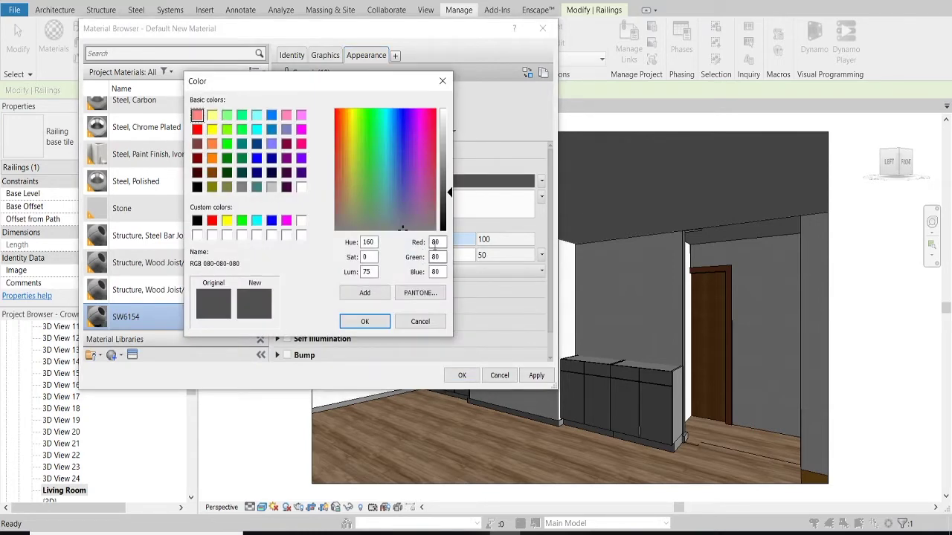
Enter Red 232, Green 226, Blue 212 from the Nacre page and confirm the SW6154 material
{"action": "left_click", "coordinate": [290, 533]}
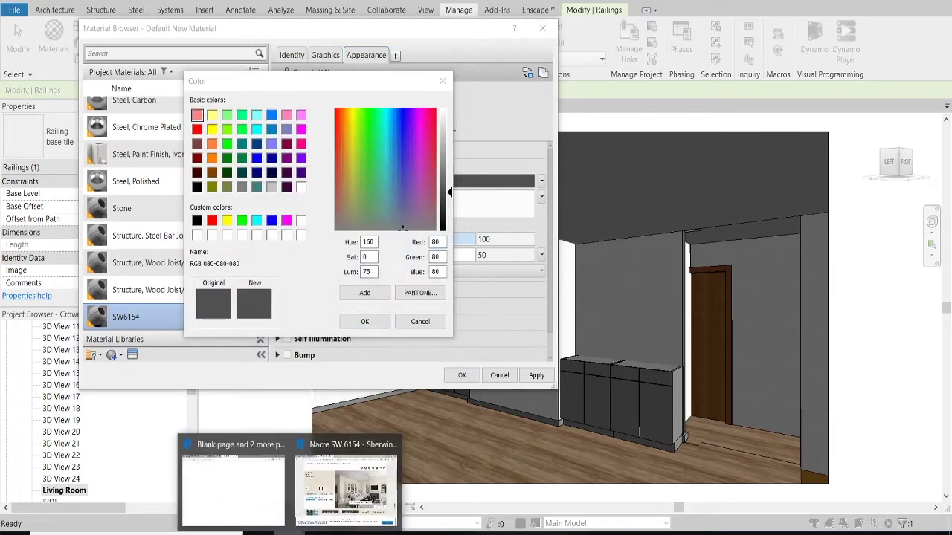
{"action": "left_click", "coordinate": [338, 485]}
{"action": "left_click", "coordinate": [438, 242]}
{"action": "double_click", "coordinate": [439, 242]}
{"action": "type", "text": "232"}
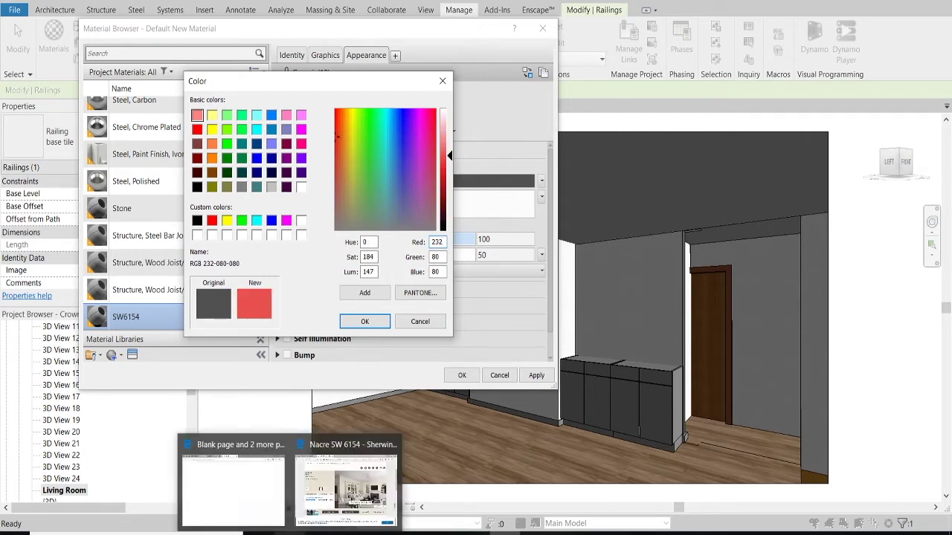
{"action": "left_click", "coordinate": [316, 508]}
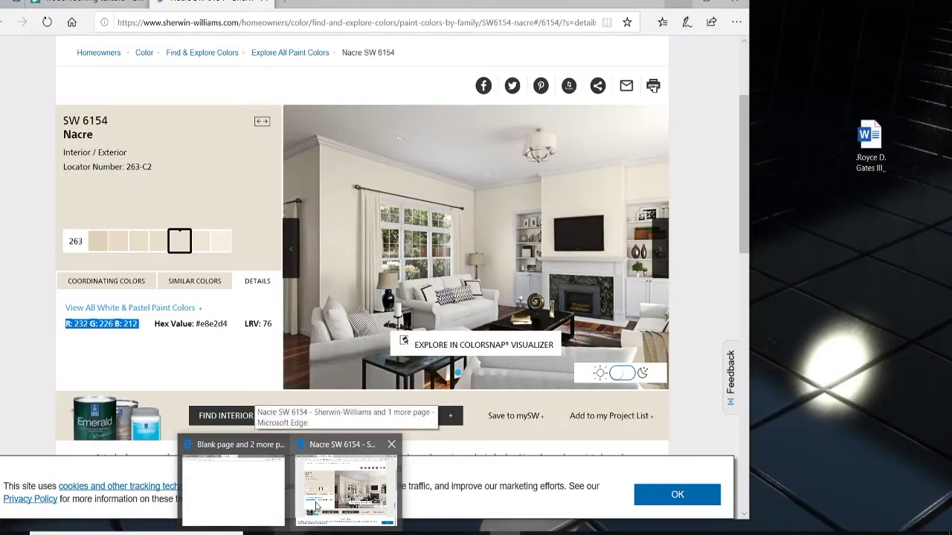
{"action": "key", "text": "Tab"}
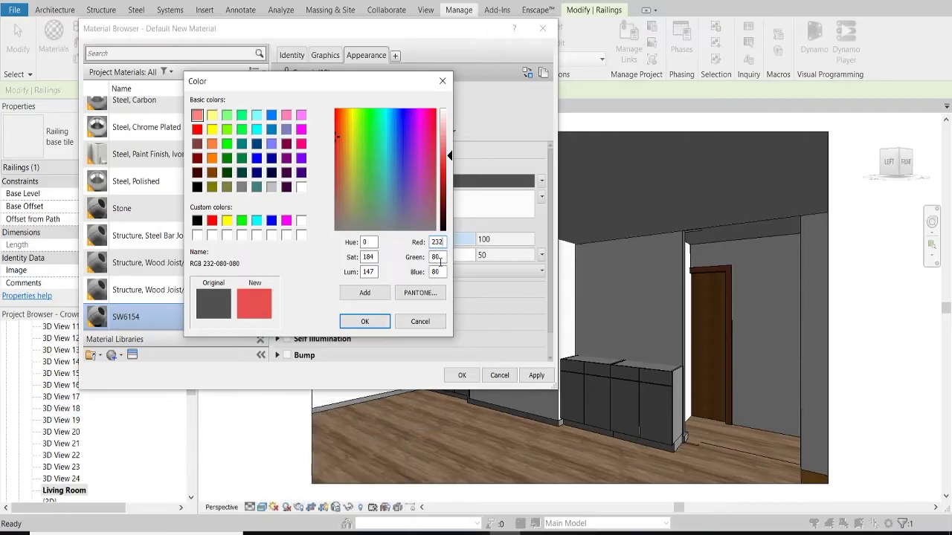
{"action": "type", "text": "22"}
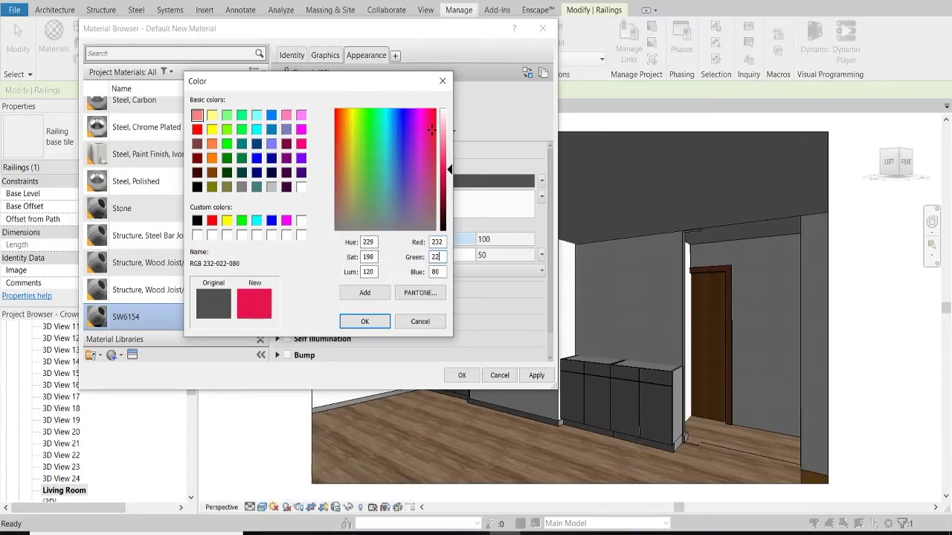
{"action": "type", "text": "6"}
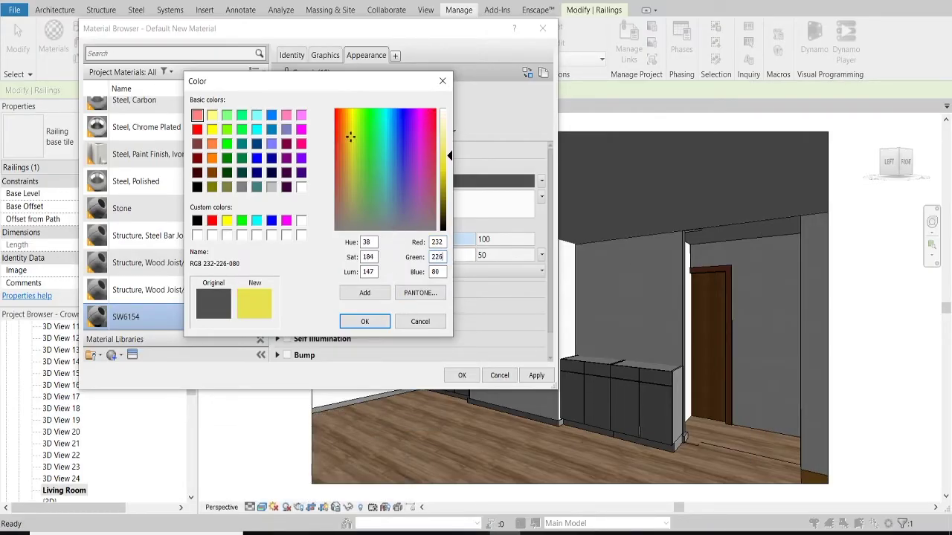
{"action": "double_click", "coordinate": [434, 272]}
{"action": "type", "text": "21"}
{"action": "type", "text": "2"}
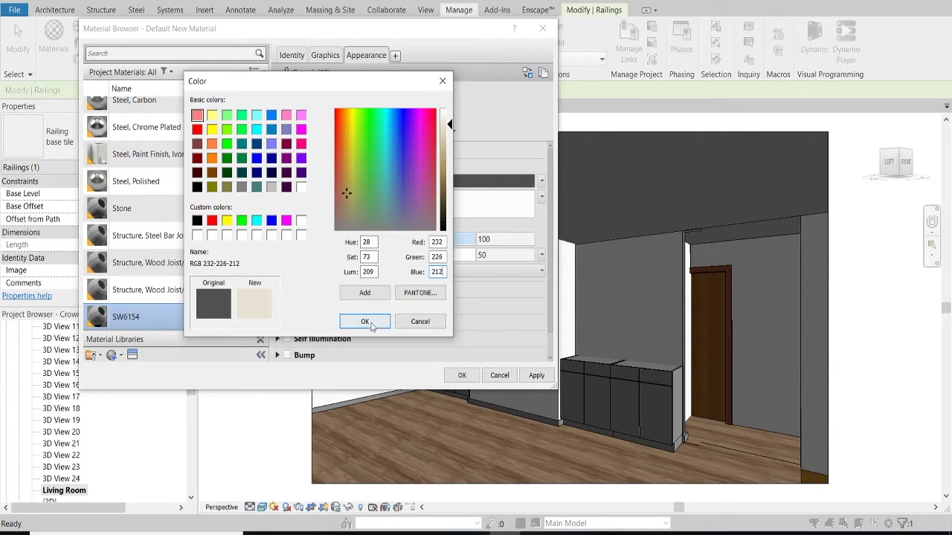
{"action": "left_click", "coordinate": [365, 321]}
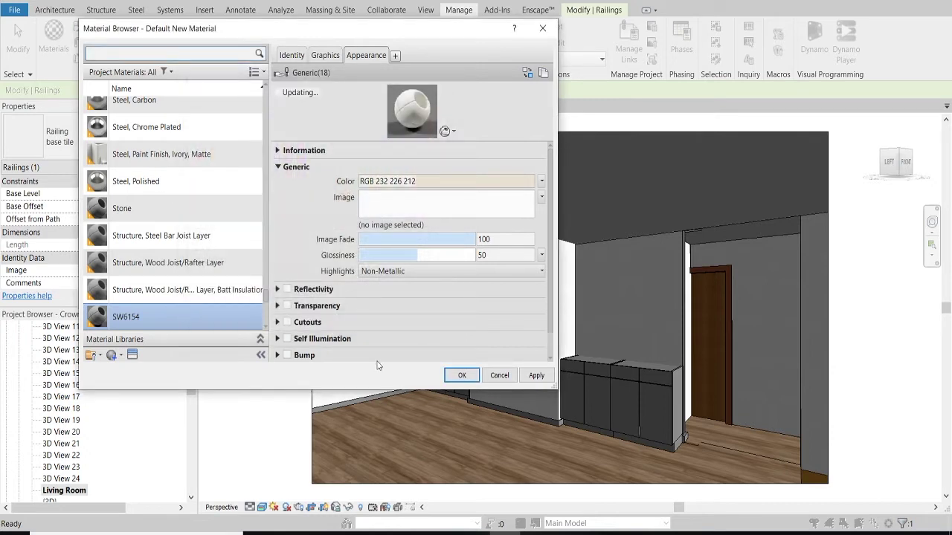
{"action": "left_click", "coordinate": [461, 375]}
{"action": "key", "text": "Escape"}
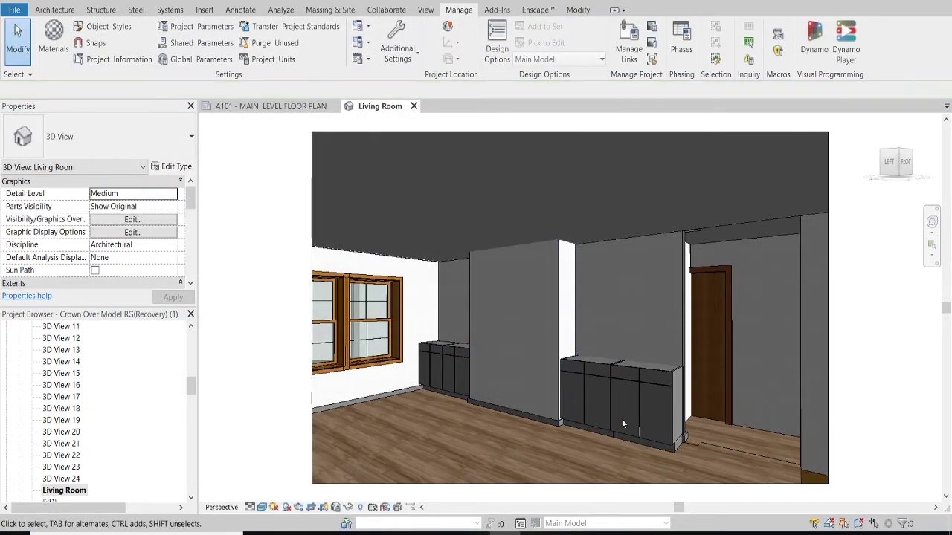
Paint the wall face beside the window with the SW6154 material
{"action": "key", "text": "t"}
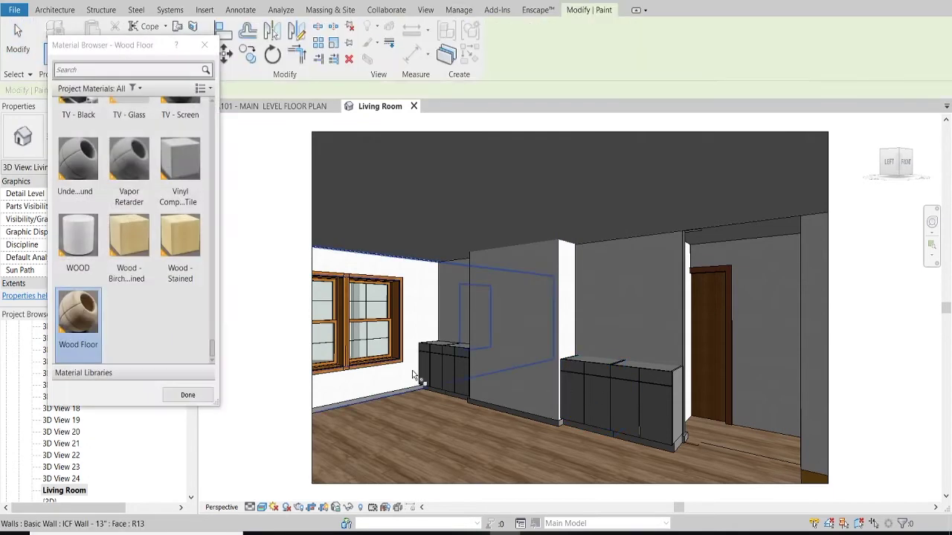
{"action": "scroll", "coordinate": [159, 260], "scroll_direction": "up", "scroll_amount": 5}
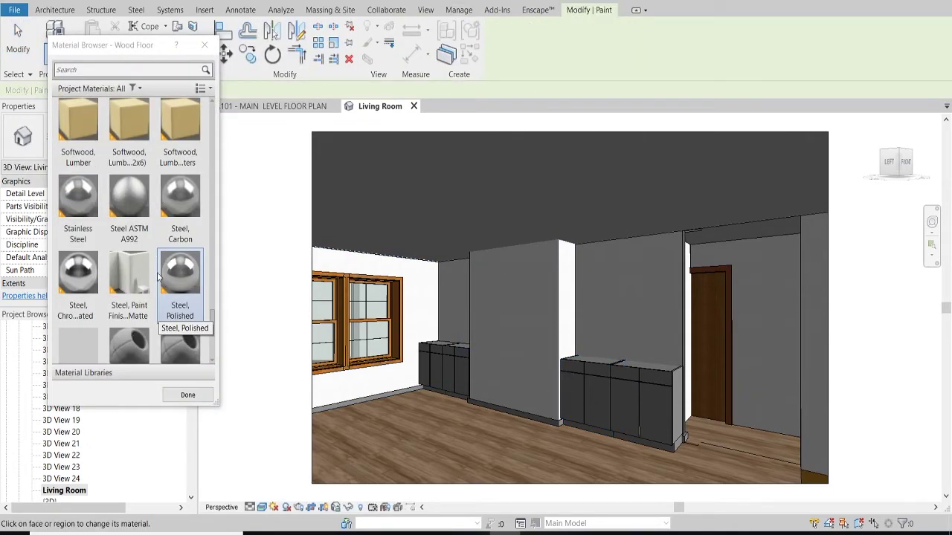
{"action": "scroll", "coordinate": [162, 283], "scroll_direction": "down", "scroll_amount": 3}
{"action": "left_click", "coordinate": [129, 197]}
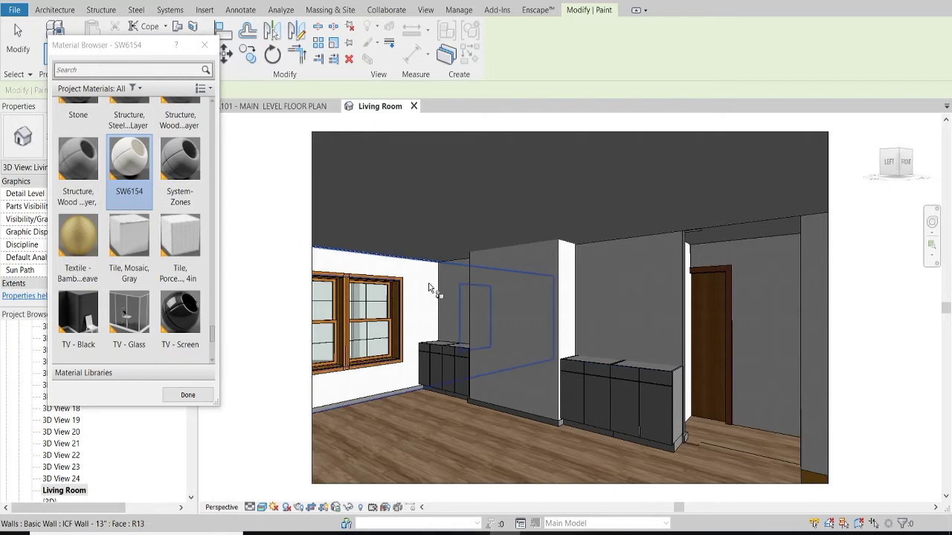
{"action": "left_click", "coordinate": [424, 377]}
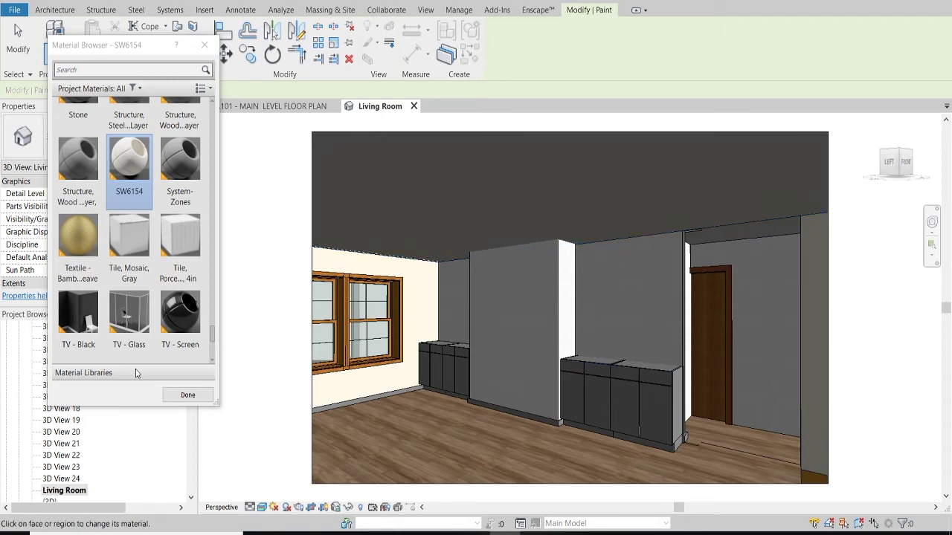
{"action": "left_click", "coordinate": [188, 396]}
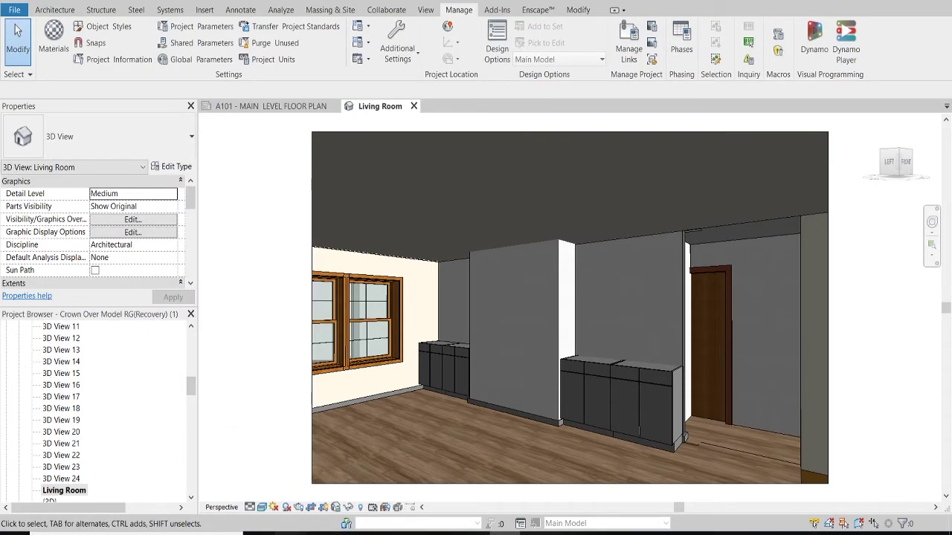
{"action": "left_click", "coordinate": [326, 511]}
Find Zeus SW 7744 via Chopsticks' similar colours and view its RGB 153 144 126 details
{"action": "scroll", "coordinate": [261, 314], "scroll_direction": "down", "scroll_amount": 2}
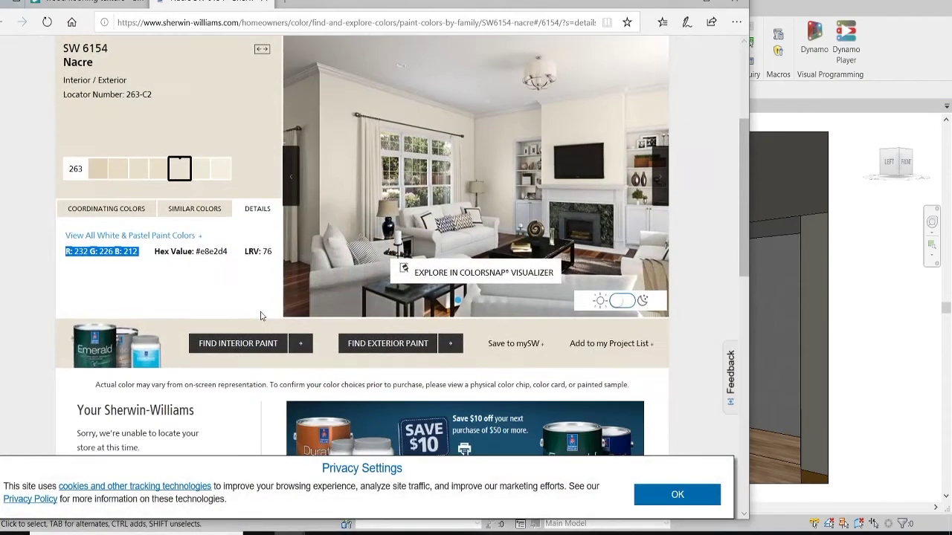
{"action": "scroll", "coordinate": [265, 314], "scroll_direction": "down", "scroll_amount": 2}
{"action": "scroll", "coordinate": [133, 312], "scroll_direction": "up", "scroll_amount": 5}
{"action": "left_click", "coordinate": [96, 315]}
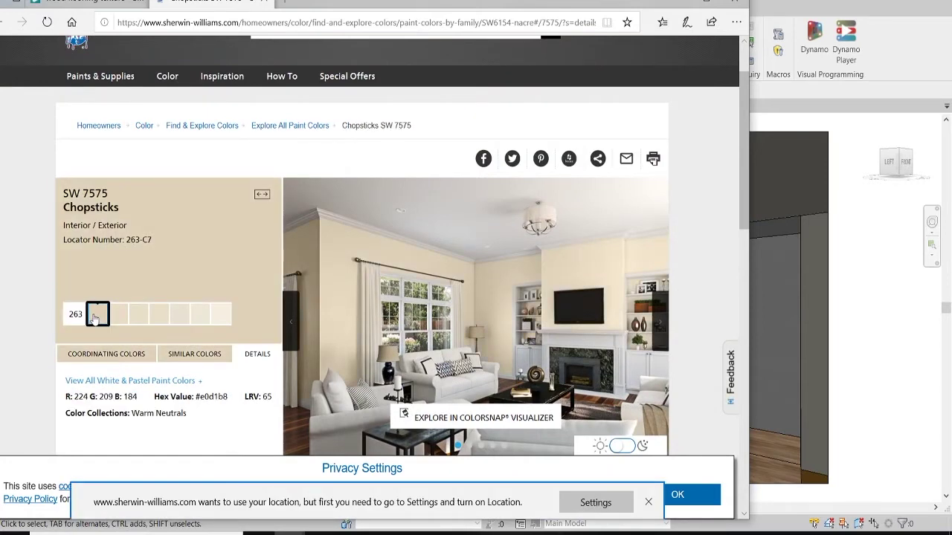
{"action": "scroll", "coordinate": [95, 319], "scroll_direction": "down", "scroll_amount": 2}
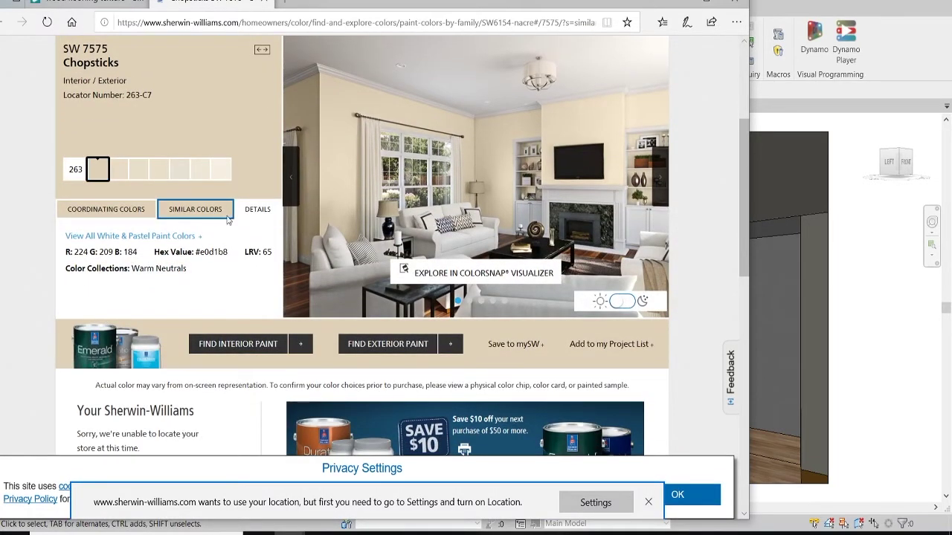
{"action": "left_click", "coordinate": [227, 213]}
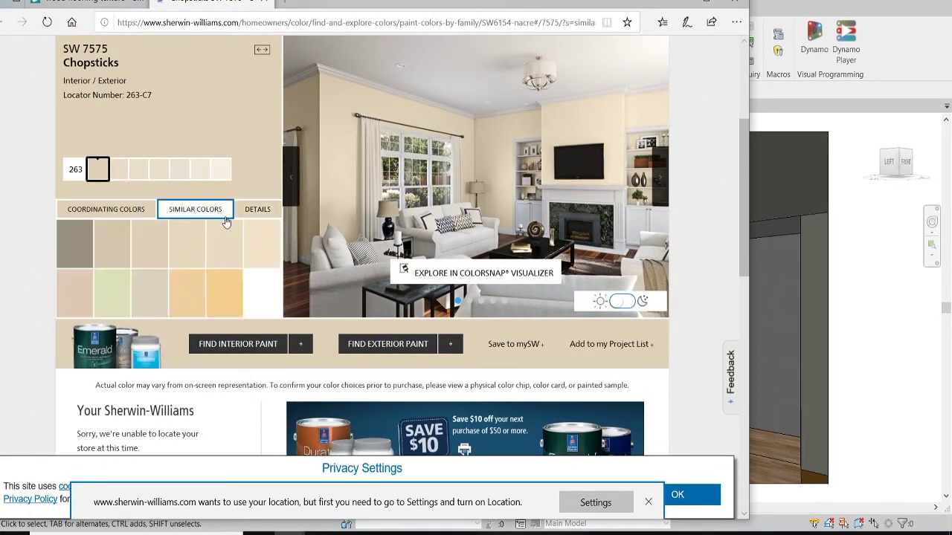
{"action": "left_click", "coordinate": [88, 252]}
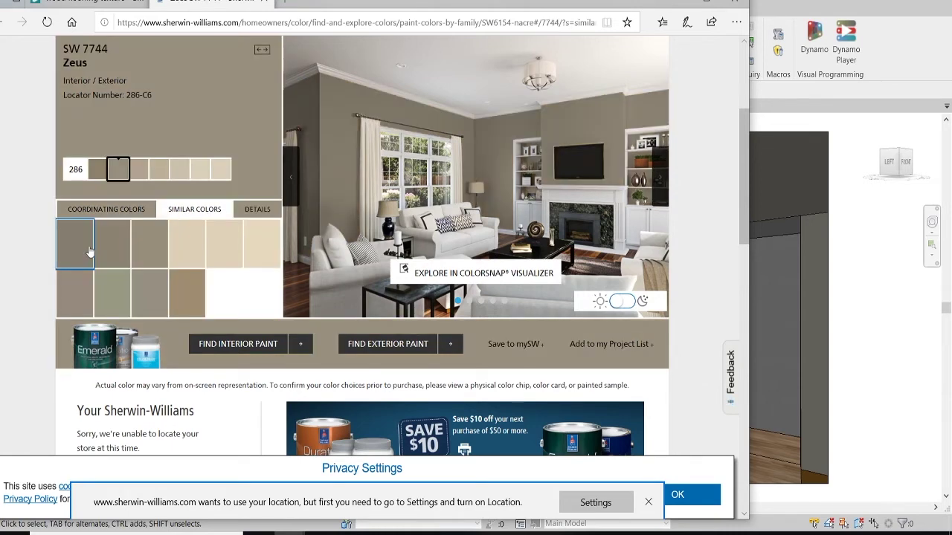
{"action": "scroll", "coordinate": [104, 231], "scroll_direction": "up", "scroll_amount": 1}
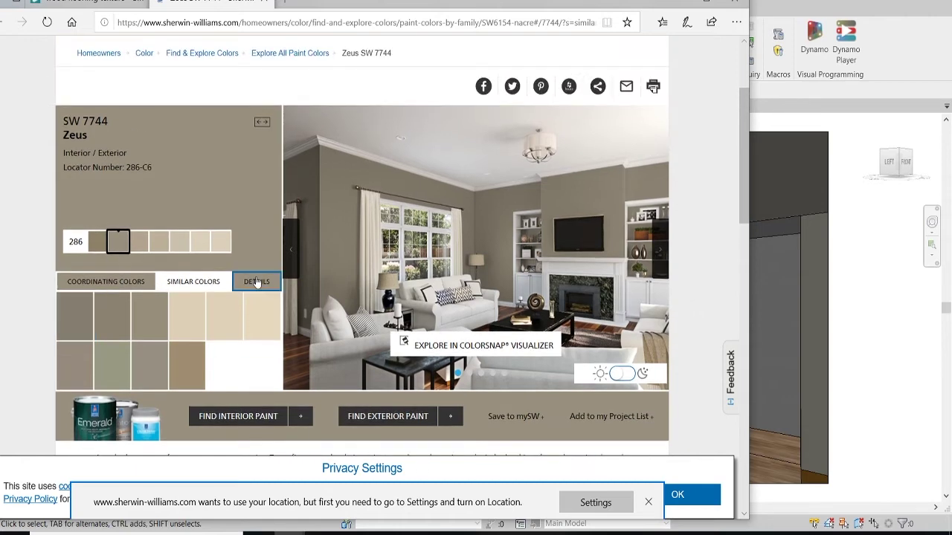
{"action": "left_click", "coordinate": [257, 282]}
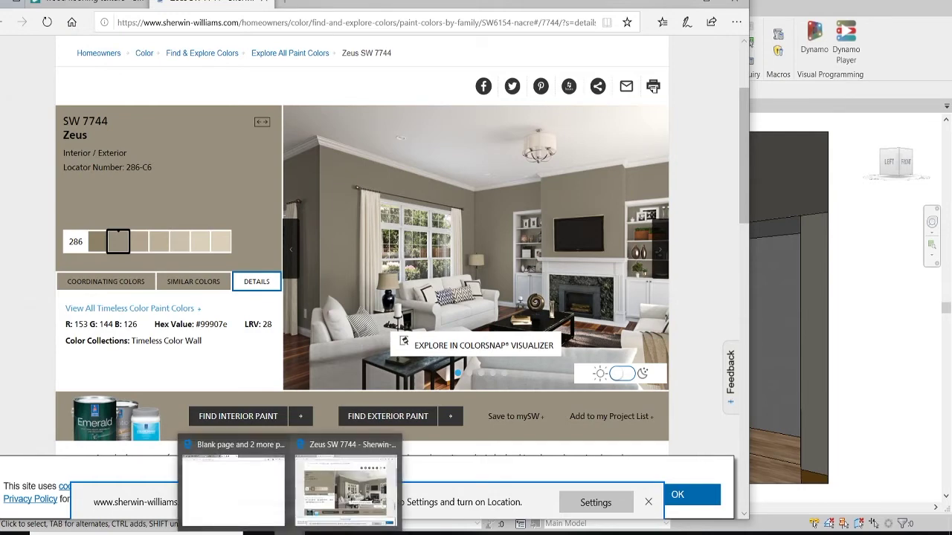
{"action": "left_click", "coordinate": [520, 533]}
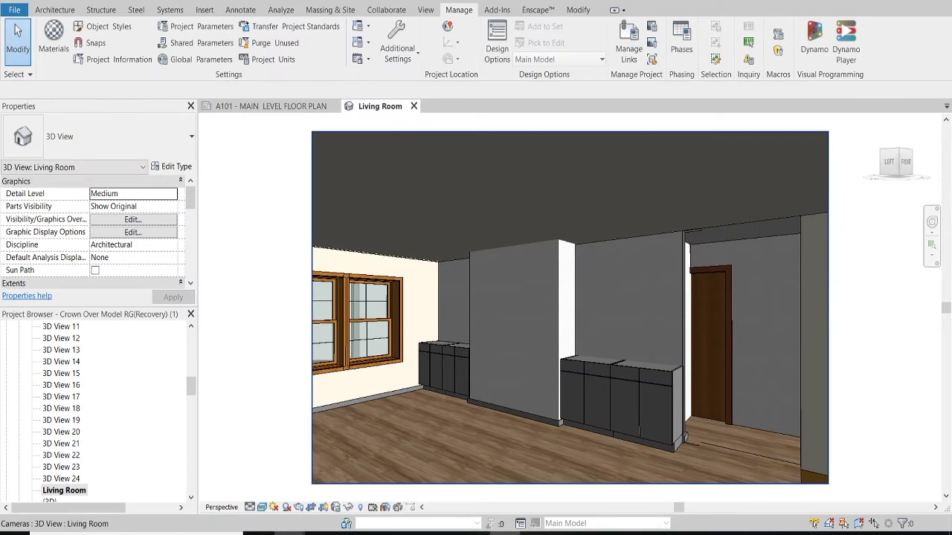
Add a blank material renamed SW7744 and open its Appearance colour field
{"action": "left_click", "coordinate": [53, 39]}
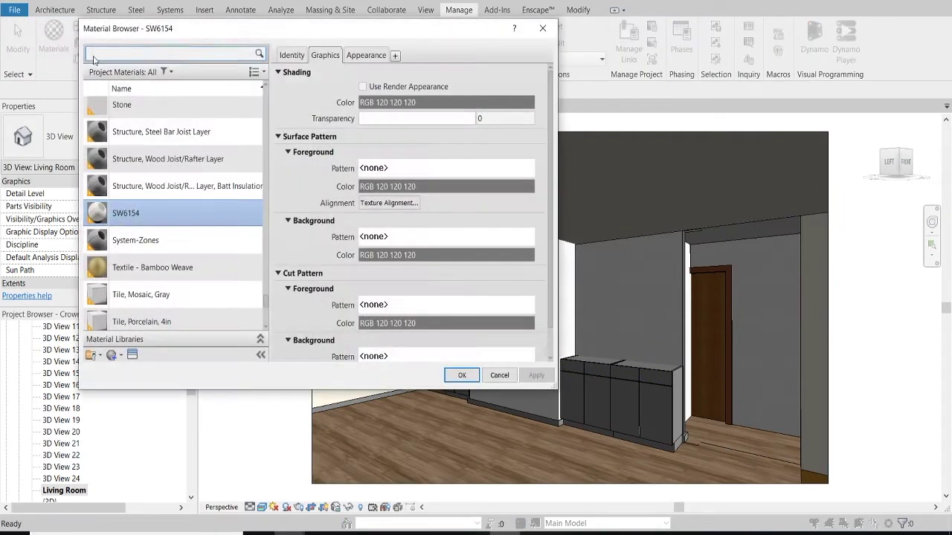
{"action": "left_click", "coordinate": [101, 356]}
{"action": "left_click", "coordinate": [126, 369]}
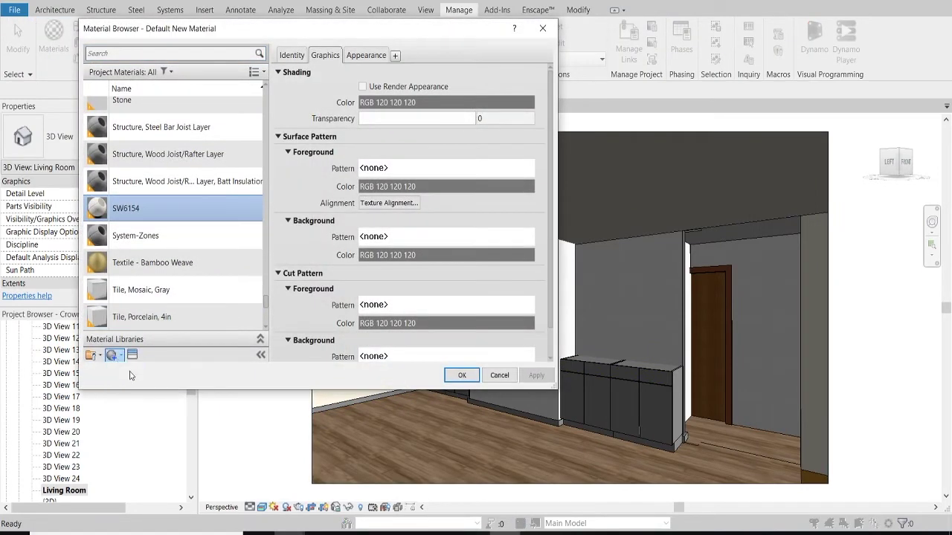
{"action": "right_click", "coordinate": [165, 209]}
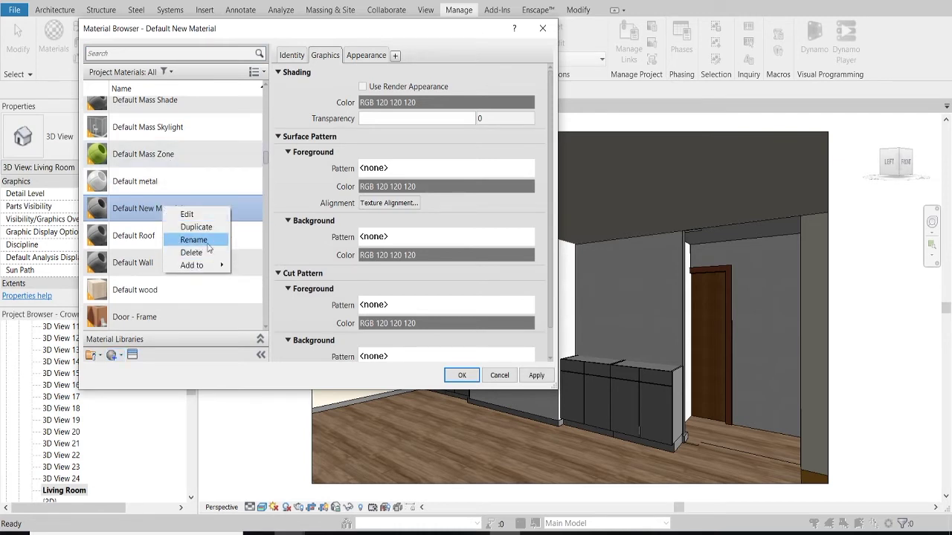
{"action": "left_click", "coordinate": [194, 239]}
{"action": "type", "text": "S"}
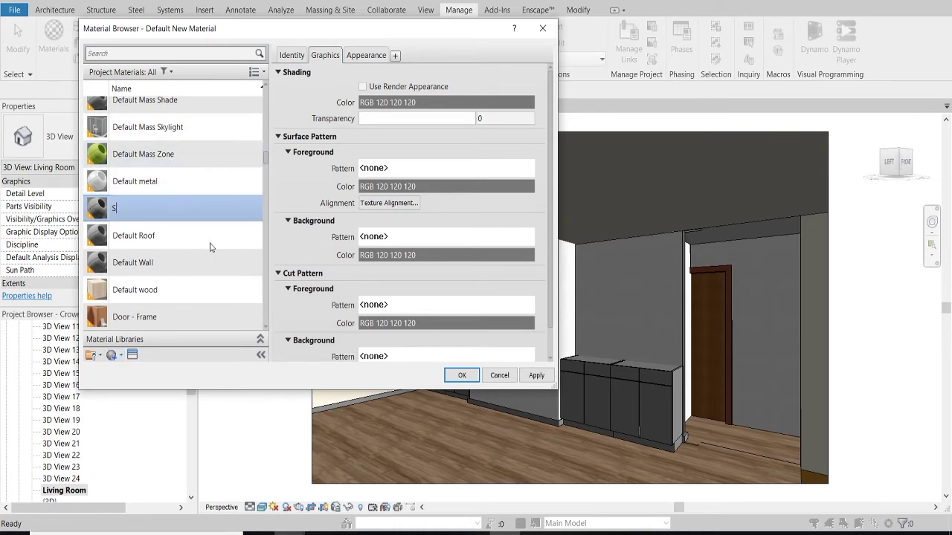
{"action": "type", "text": "W7744"}
{"action": "left_click", "coordinate": [367, 57]}
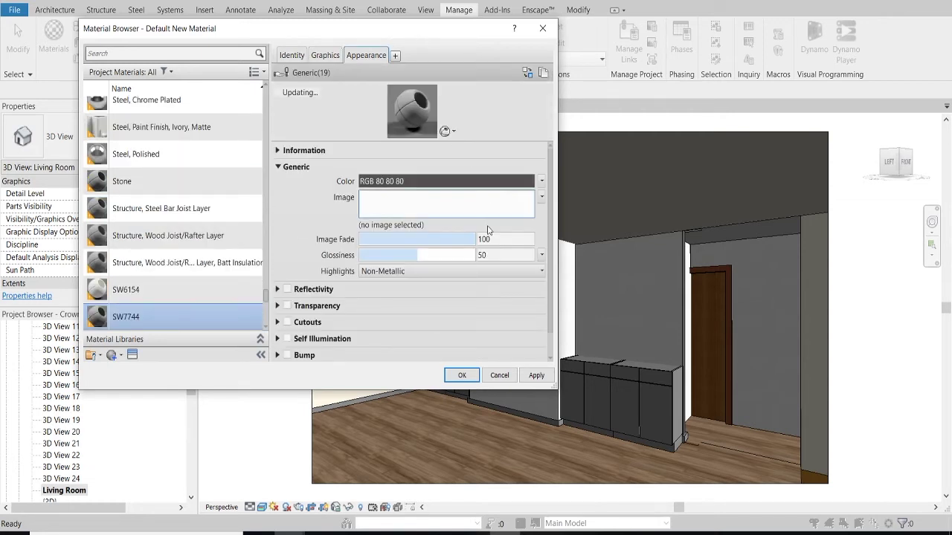
{"action": "left_click", "coordinate": [478, 185]}
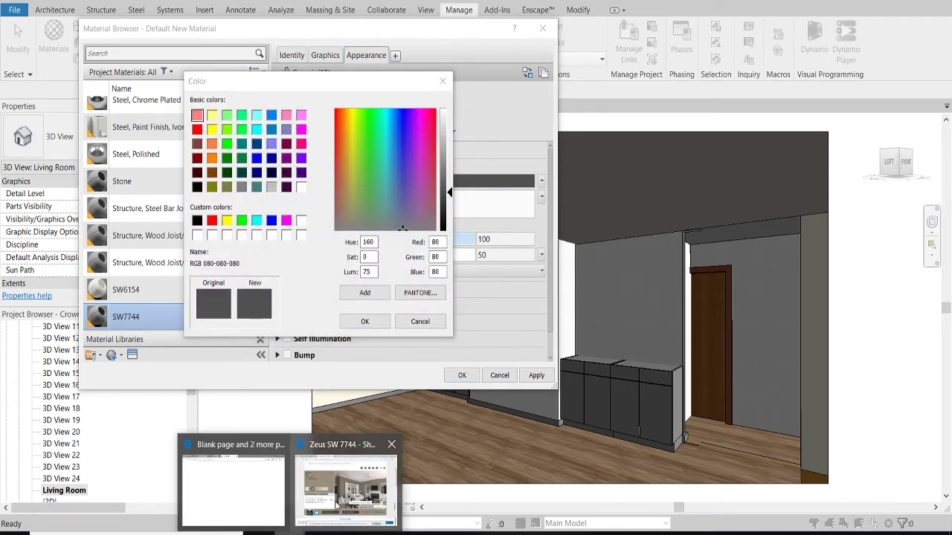
Enter Red 153, Green 144, Blue 126 for SW7744 and close the Material Browser
{"action": "left_click", "coordinate": [337, 506]}
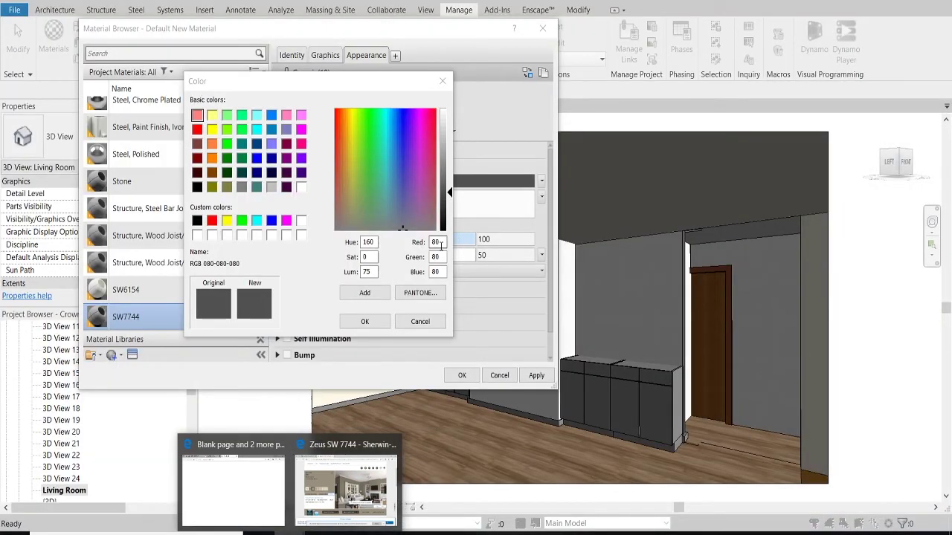
{"action": "left_click", "coordinate": [438, 243]}
{"action": "type", "text": "15"}
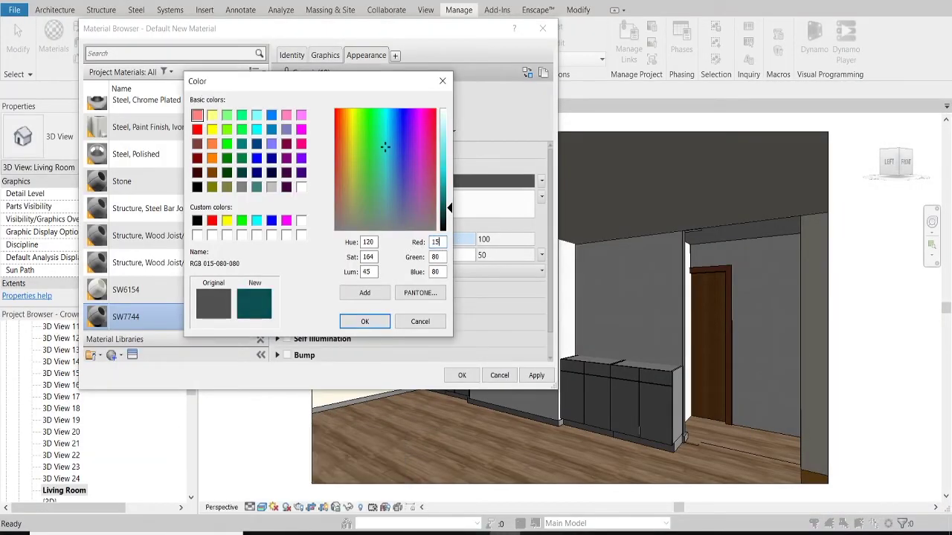
{"action": "type", "text": "3"}
{"action": "left_click", "coordinate": [441, 257]}
{"action": "type", "text": "144"}
{"action": "left_click", "coordinate": [439, 273]}
{"action": "double_click", "coordinate": [439, 272]}
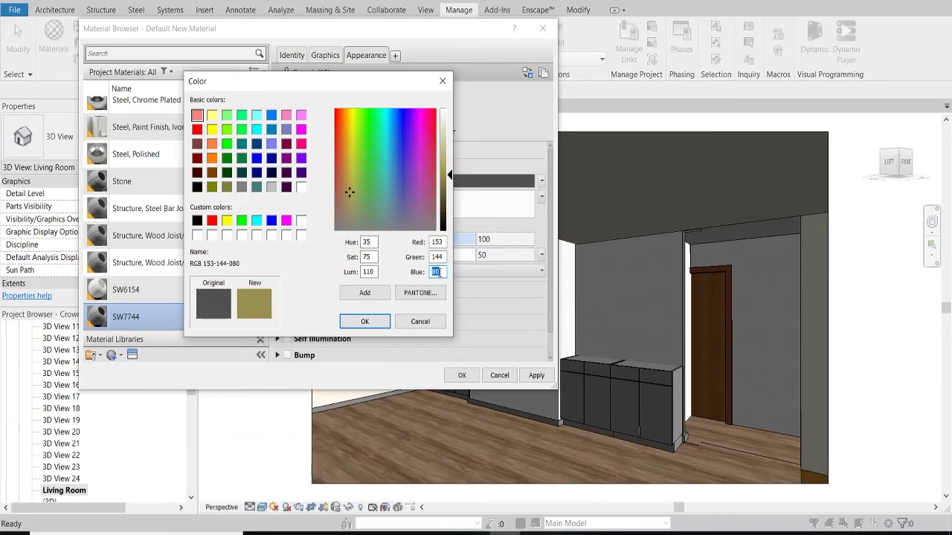
{"action": "type", "text": "126"}
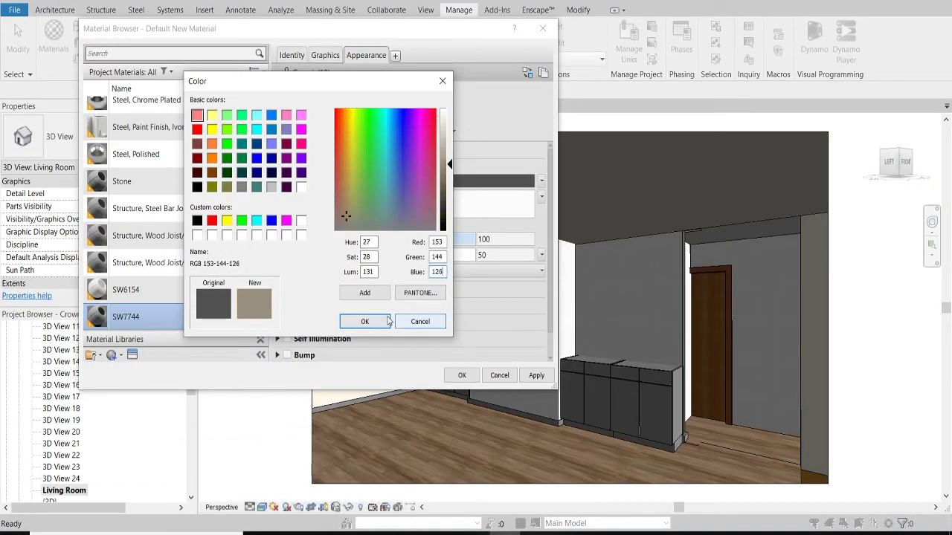
{"action": "left_click", "coordinate": [385, 321]}
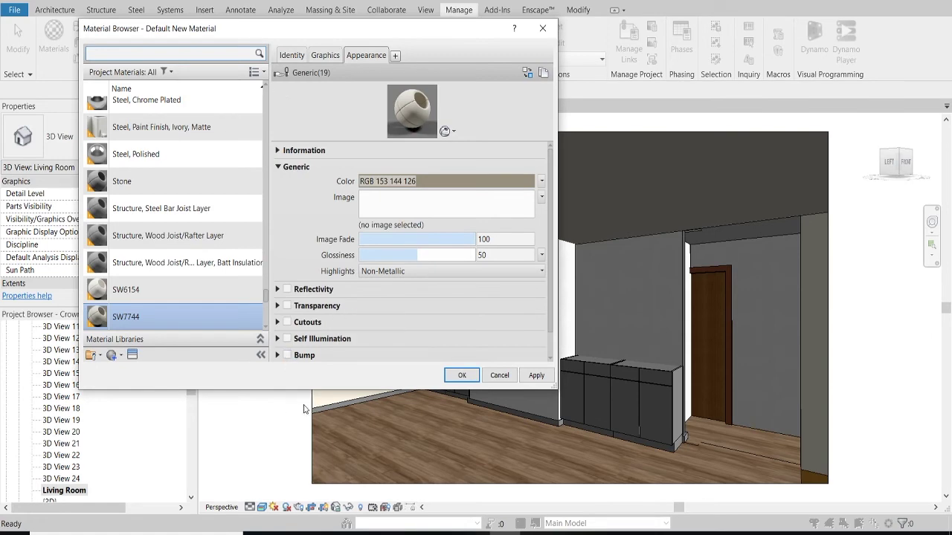
{"action": "left_click", "coordinate": [462, 376]}
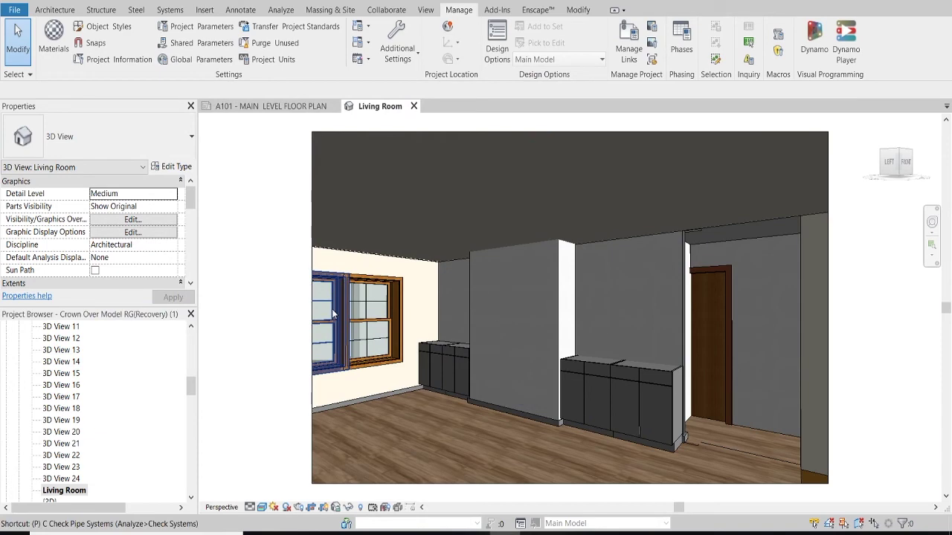
Paint two back living-room wall faces with SW7744 using the PT Paint tool
{"action": "key", "text": "p"}
{"action": "key", "text": "t"}
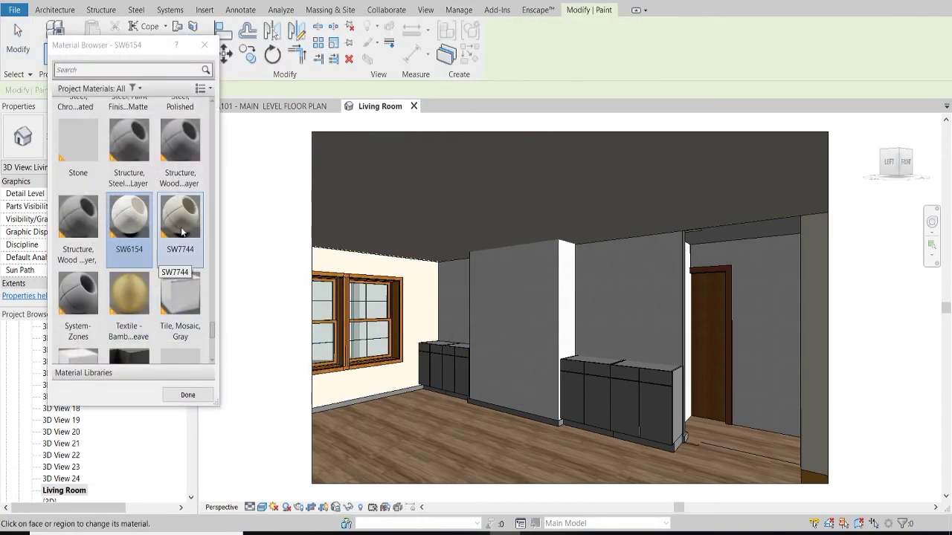
{"action": "left_click", "coordinate": [181, 223]}
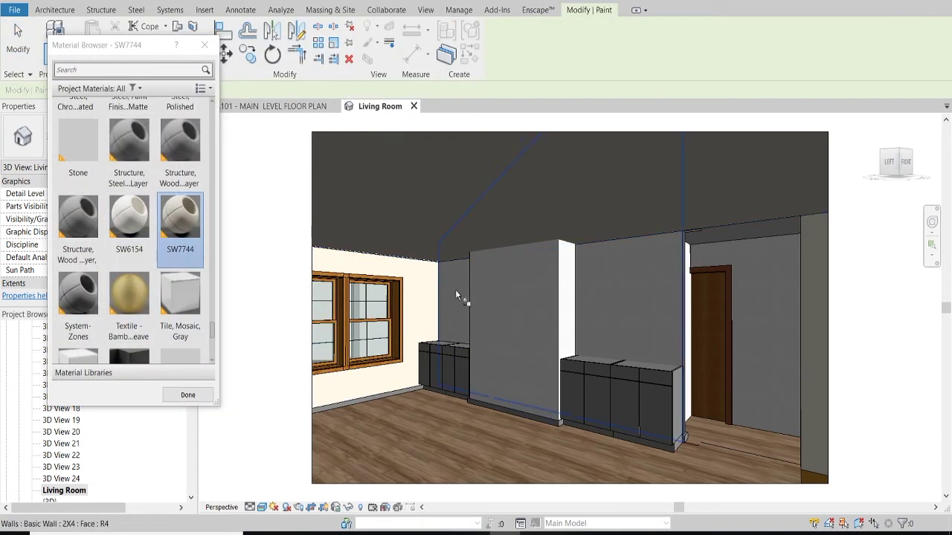
{"action": "left_click", "coordinate": [455, 289]}
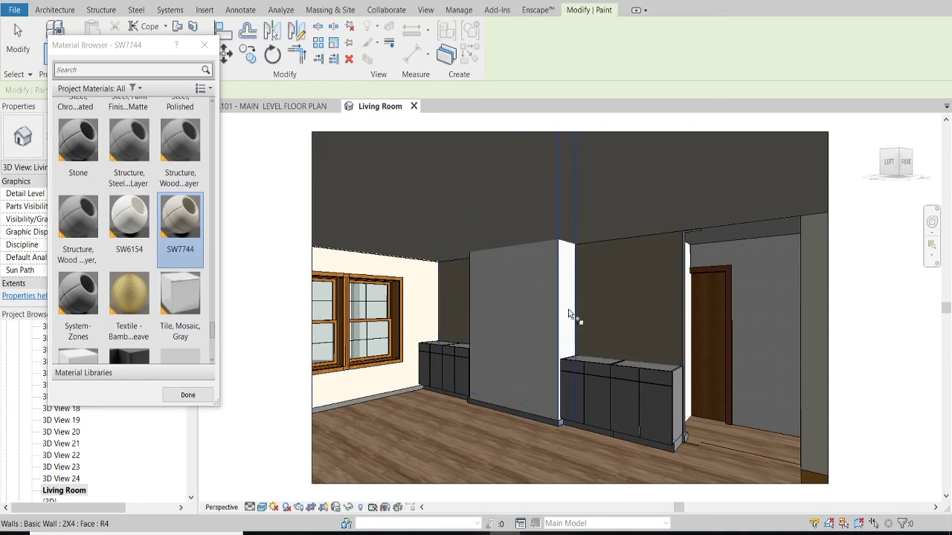
{"action": "scroll", "coordinate": [588, 288], "scroll_direction": "up", "scroll_amount": 3}
{"action": "left_click", "coordinate": [518, 343]}
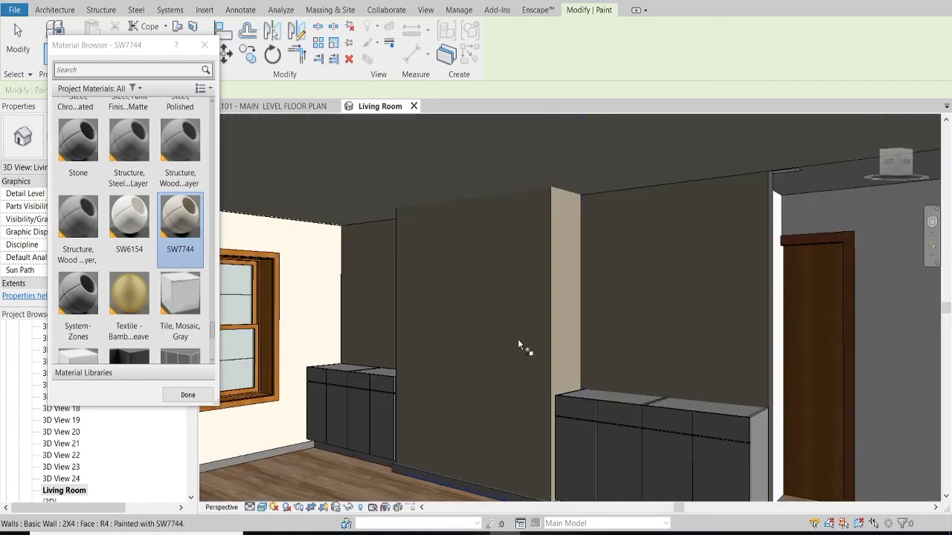